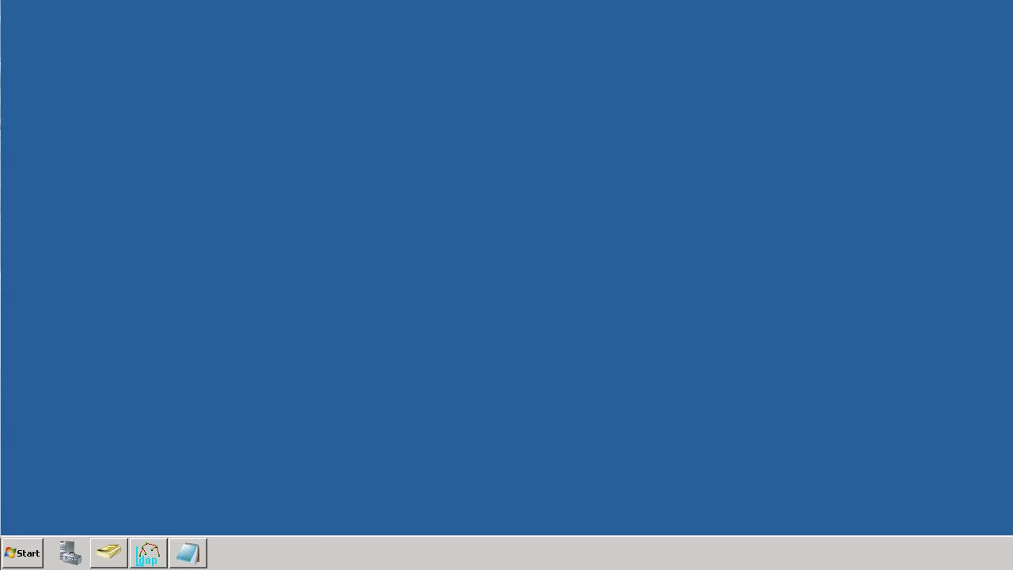
Open Active Directory Users and Computers from the administrative tools
click(22, 553)
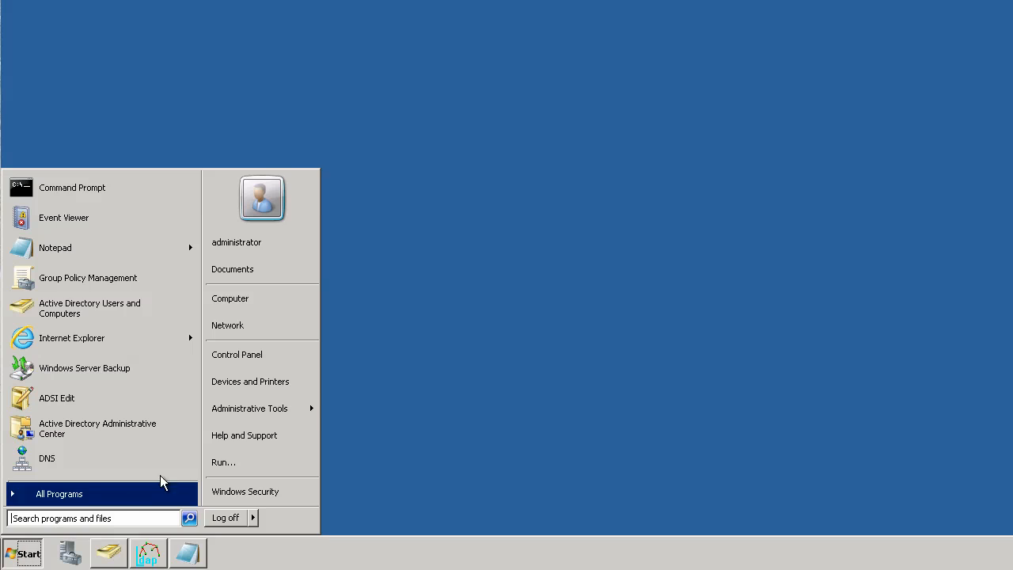
mouse_move(256, 409)
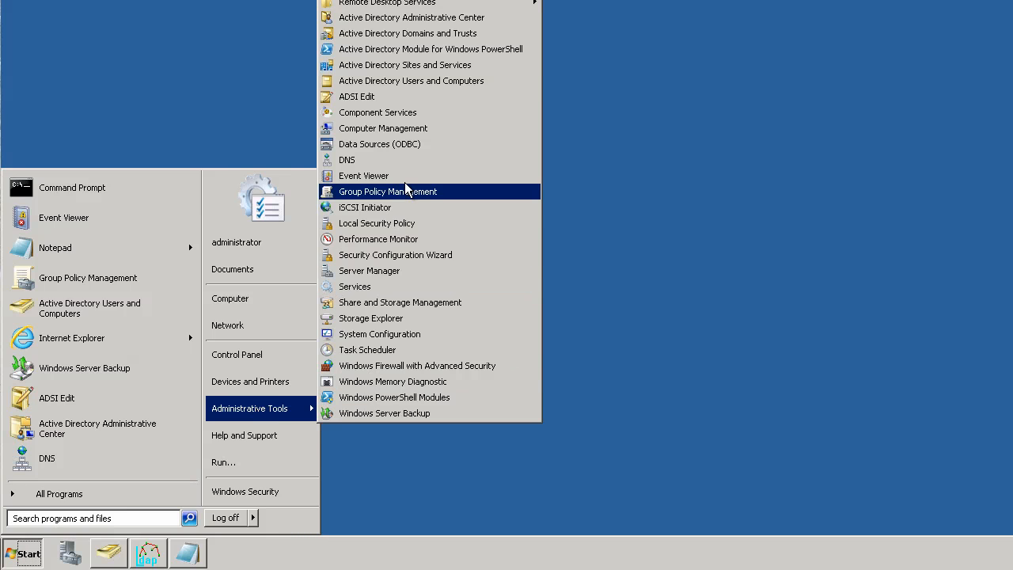
click(411, 83)
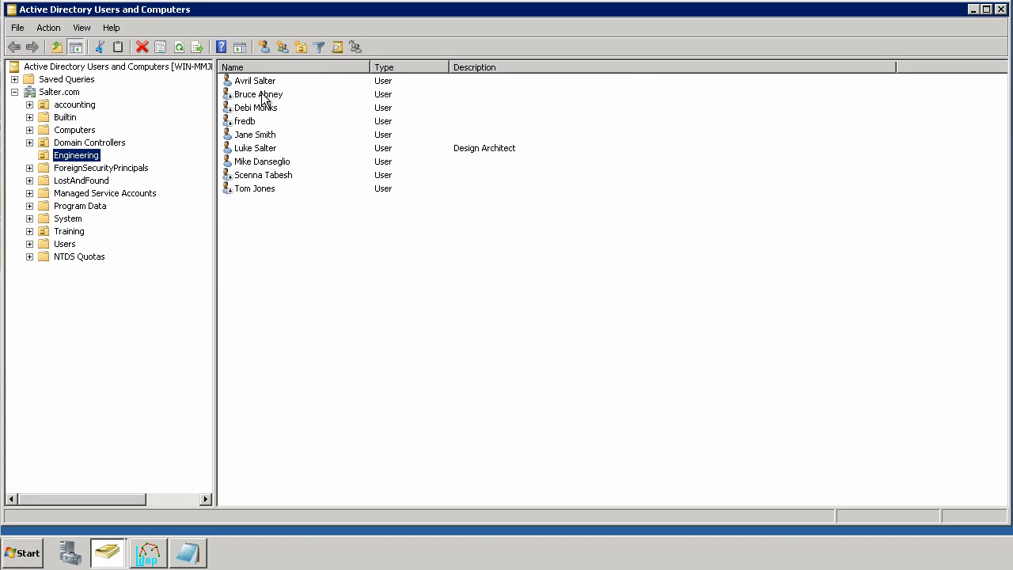
Delete the second user account listed in the Engineering organizational unit and confirm the deletion
right_click(300, 93)
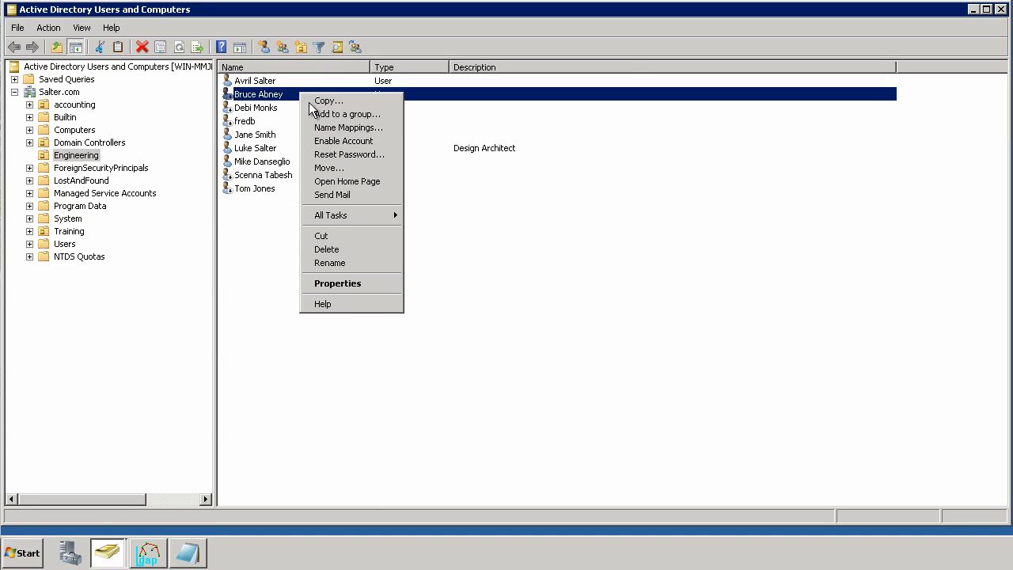
click(377, 247)
click(812, 182)
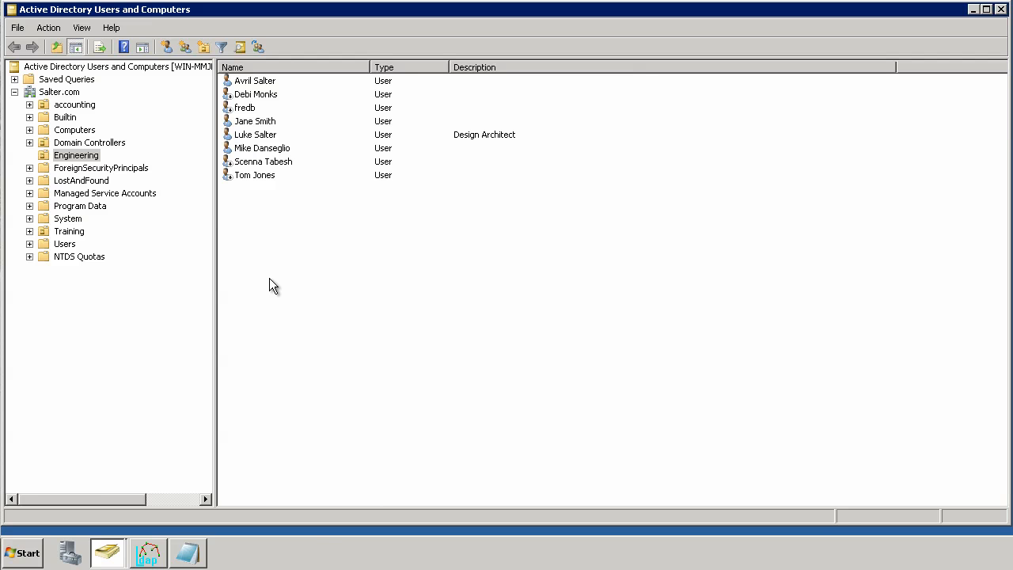
Launch the Ldp tool by running ldp.exe with administrative privileges
click(27, 554)
text(run)
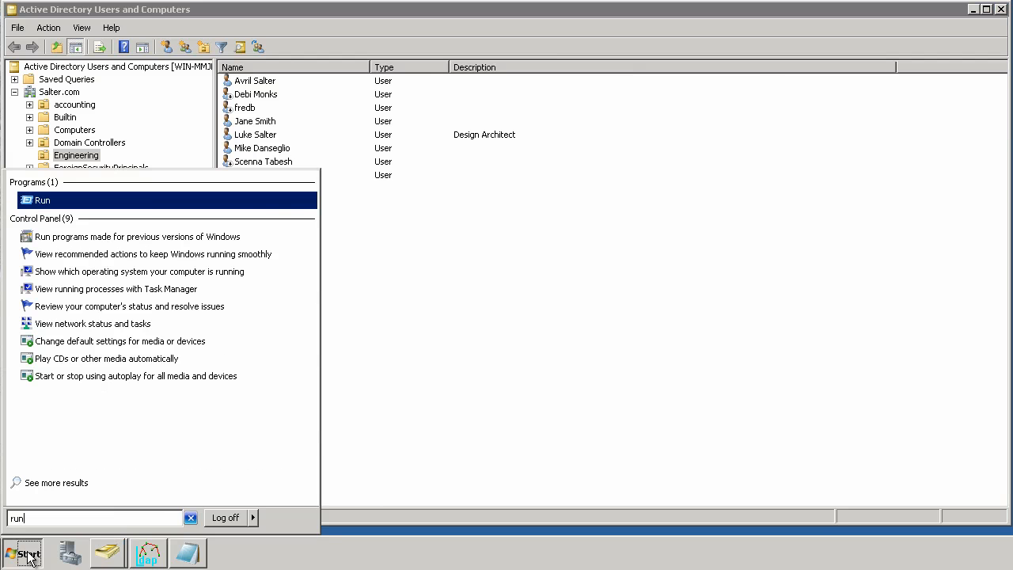
key(Return)
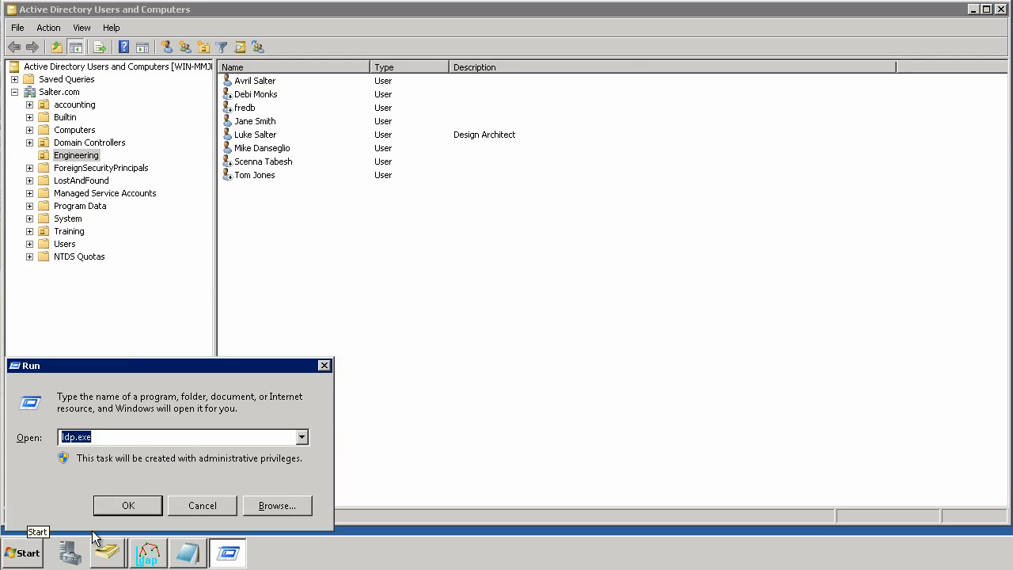
click(128, 505)
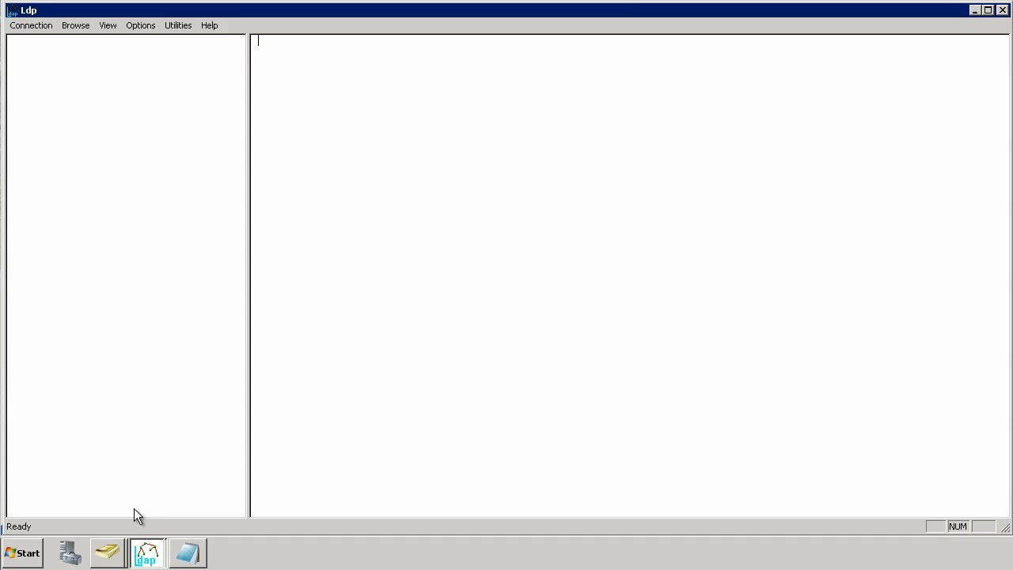
Connect to the server salter.com on port 389 and bind as the currently logged on user
click(28, 26)
click(34, 41)
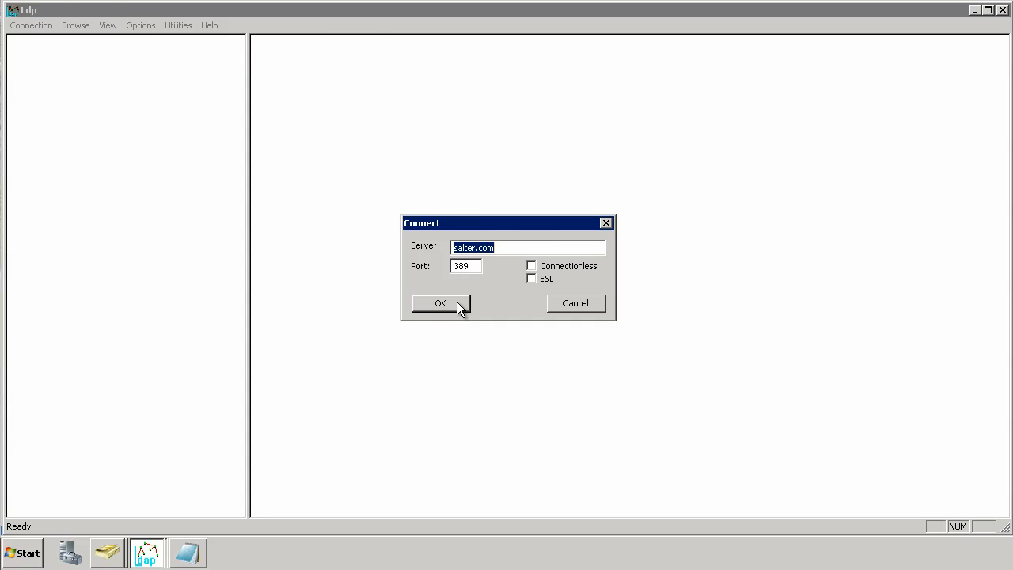
click(441, 304)
click(29, 26)
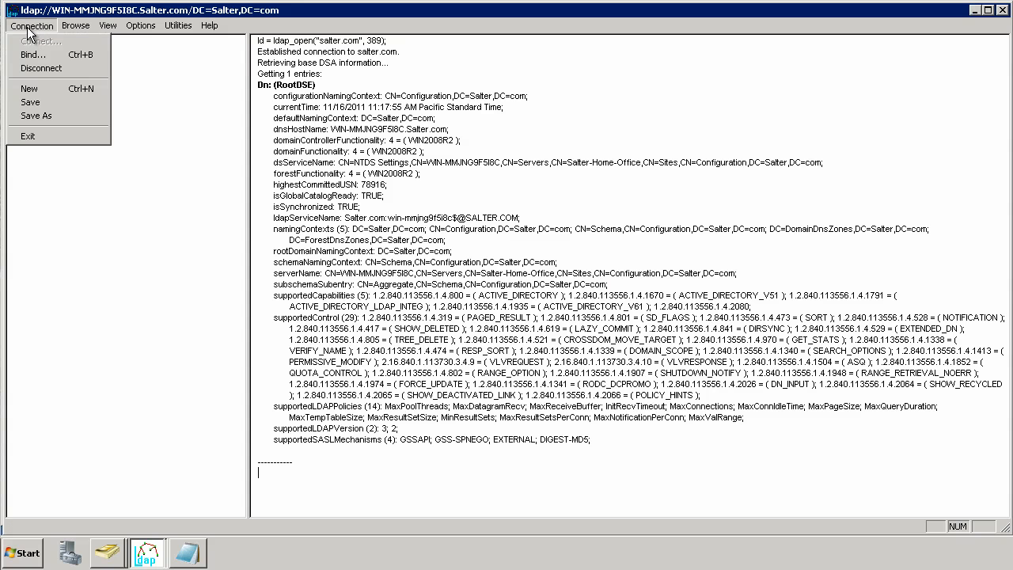
click(24, 54)
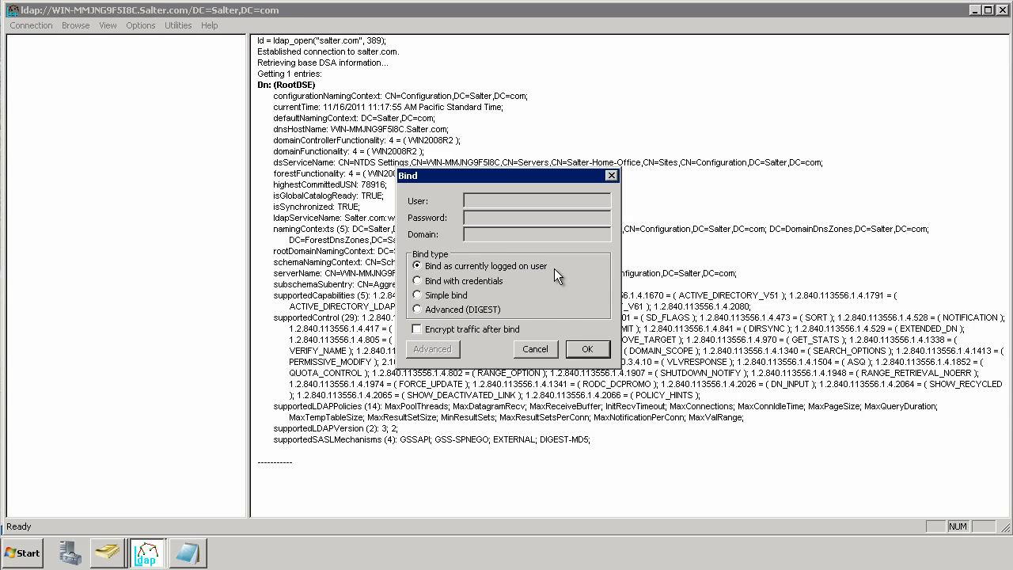
key(Return)
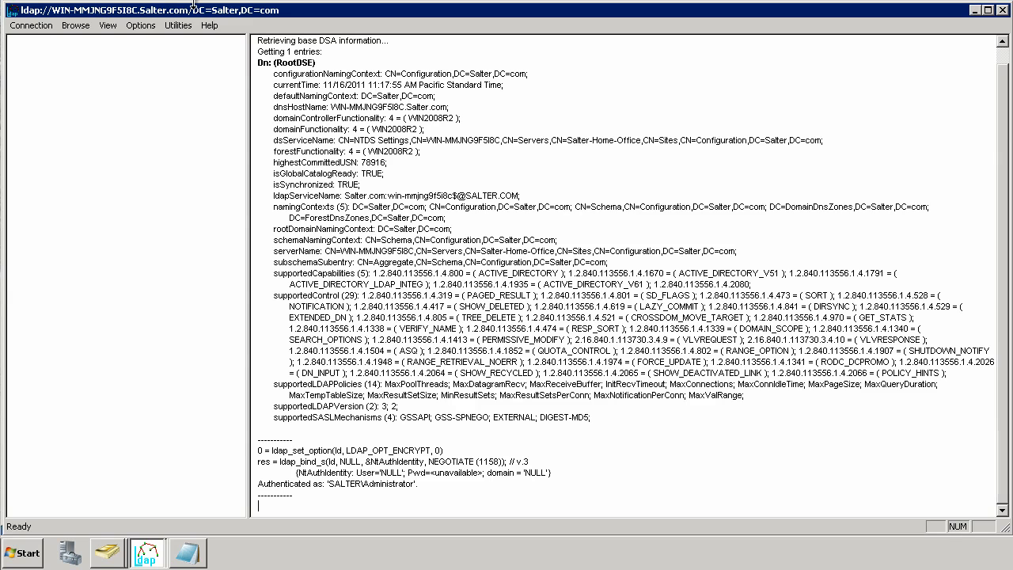
Load the predefined "Return deleted objects" control, check it out, and accept the controls settings
click(143, 26)
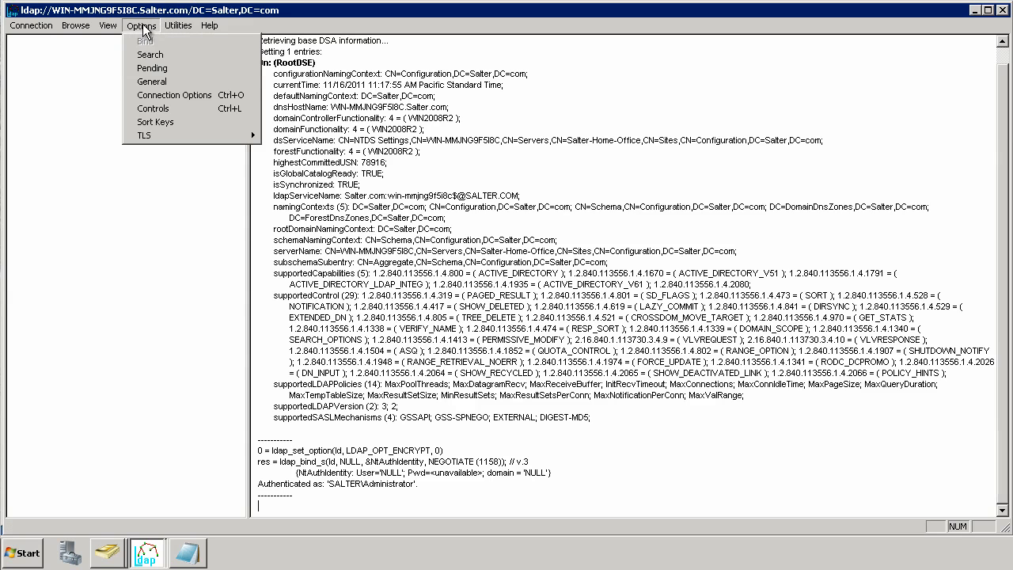
click(153, 108)
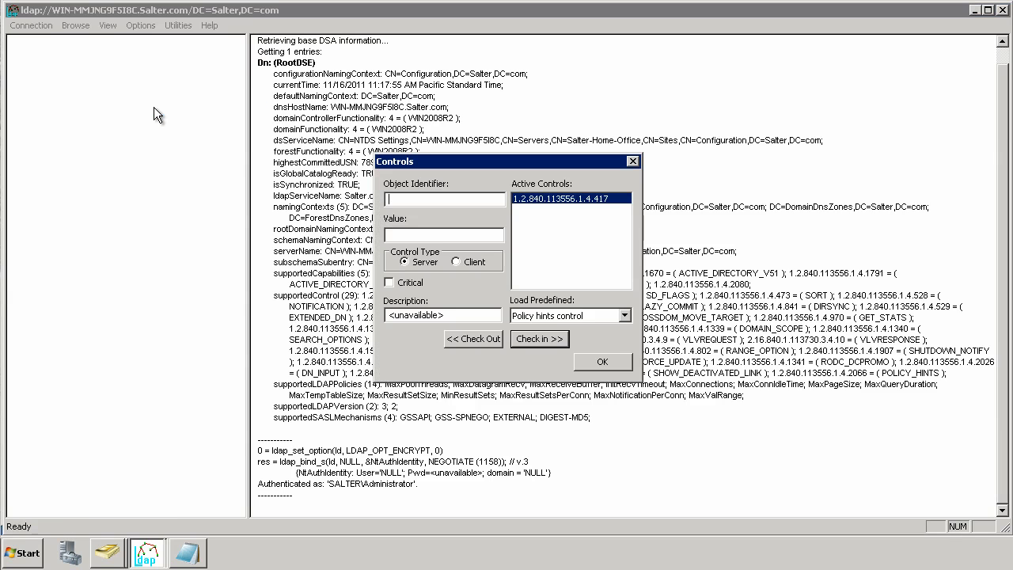
click(625, 317)
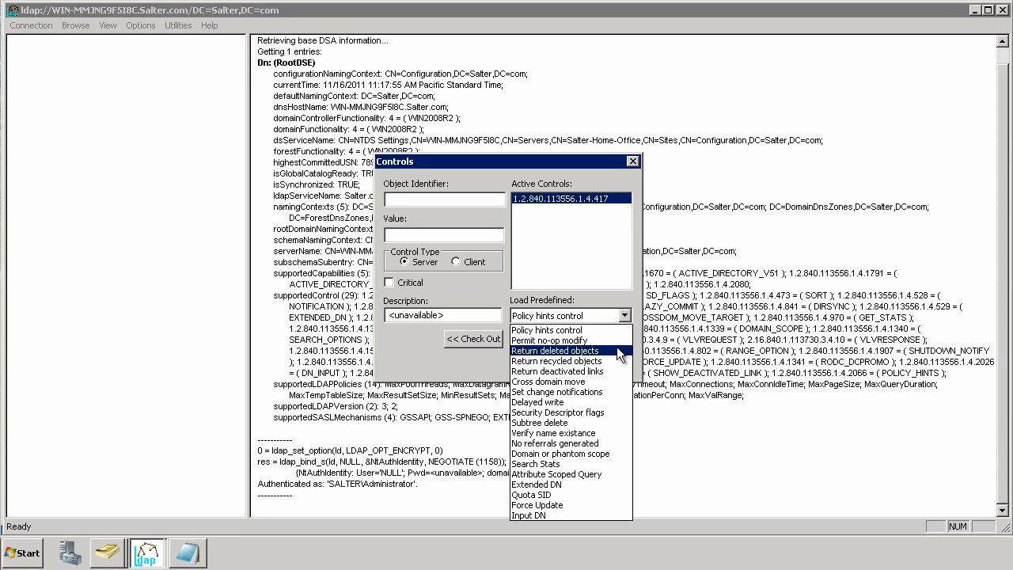
click(617, 350)
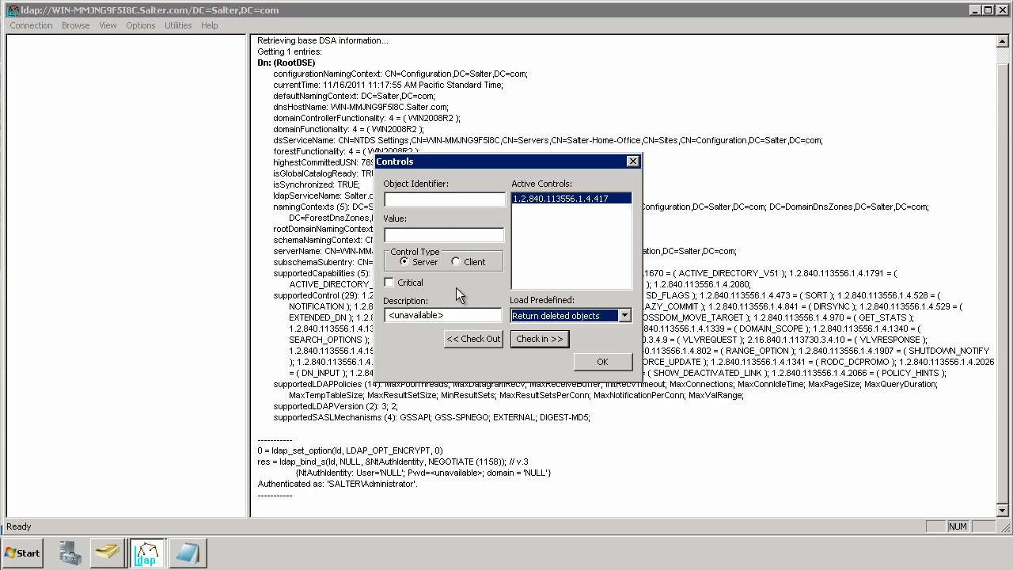
click(478, 339)
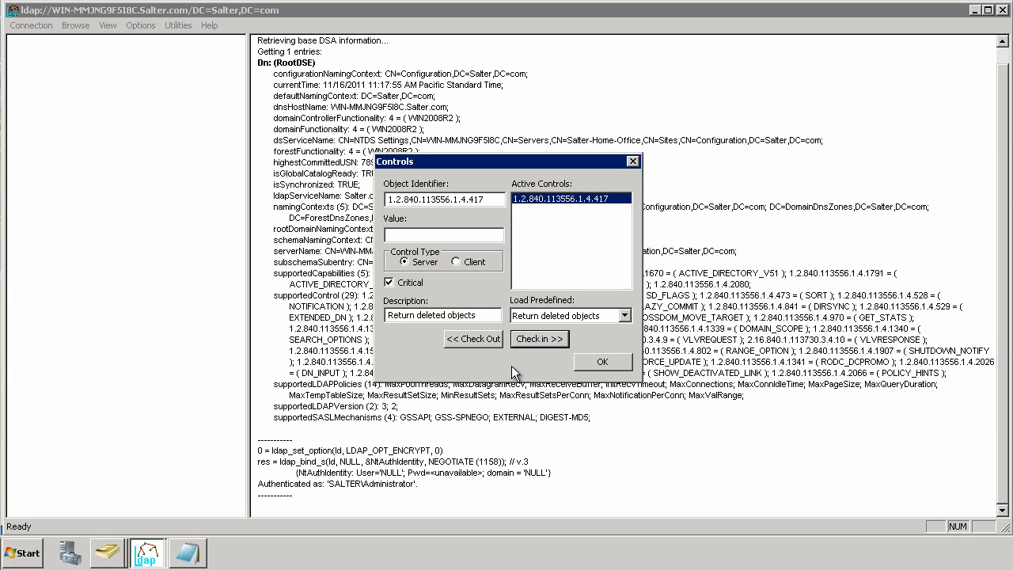
click(603, 363)
Display the directory tree and expand DC=Salter,DC=com down to the contents of its Deleted Objects container
click(108, 26)
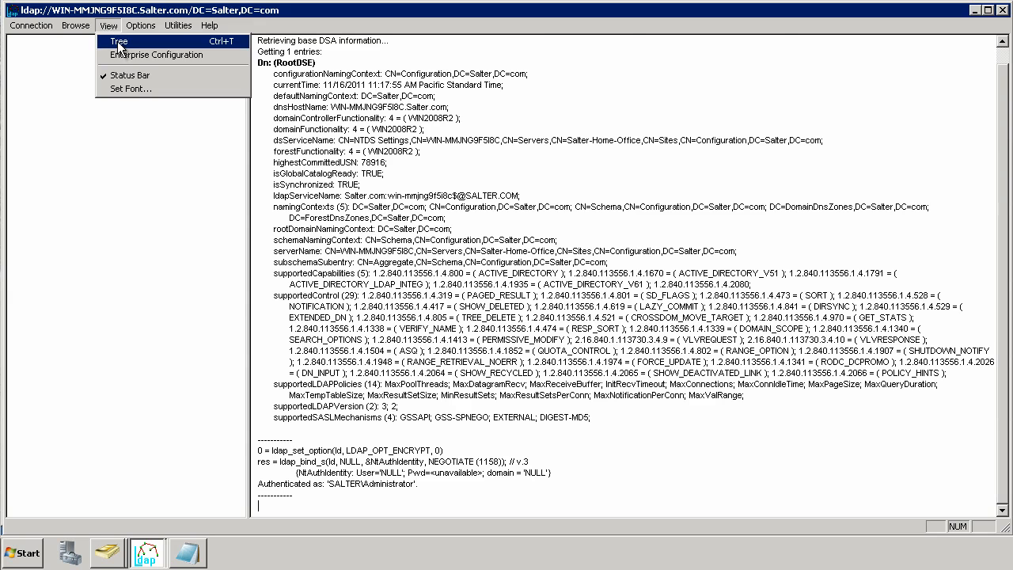
click(119, 44)
click(640, 291)
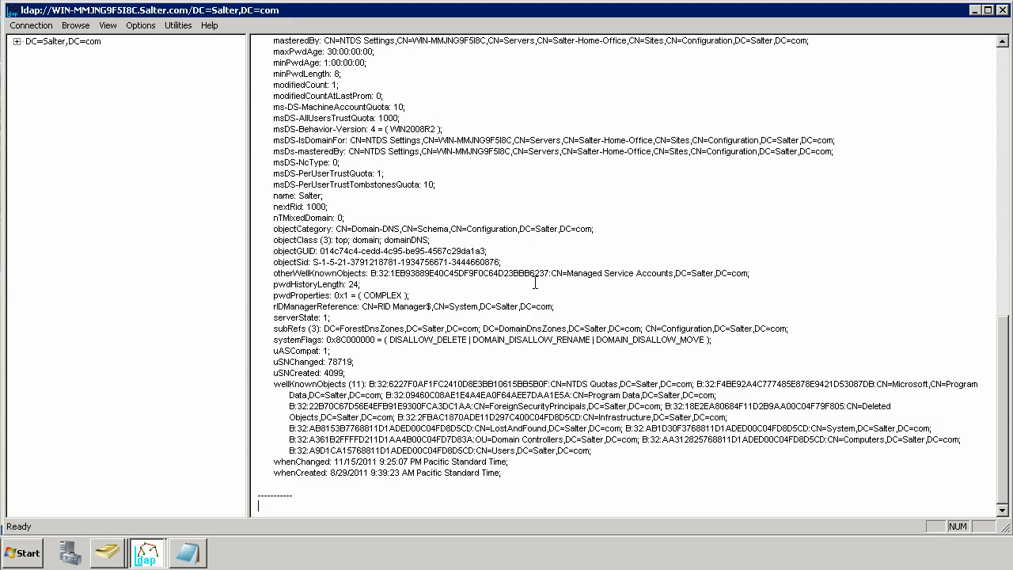
click(17, 42)
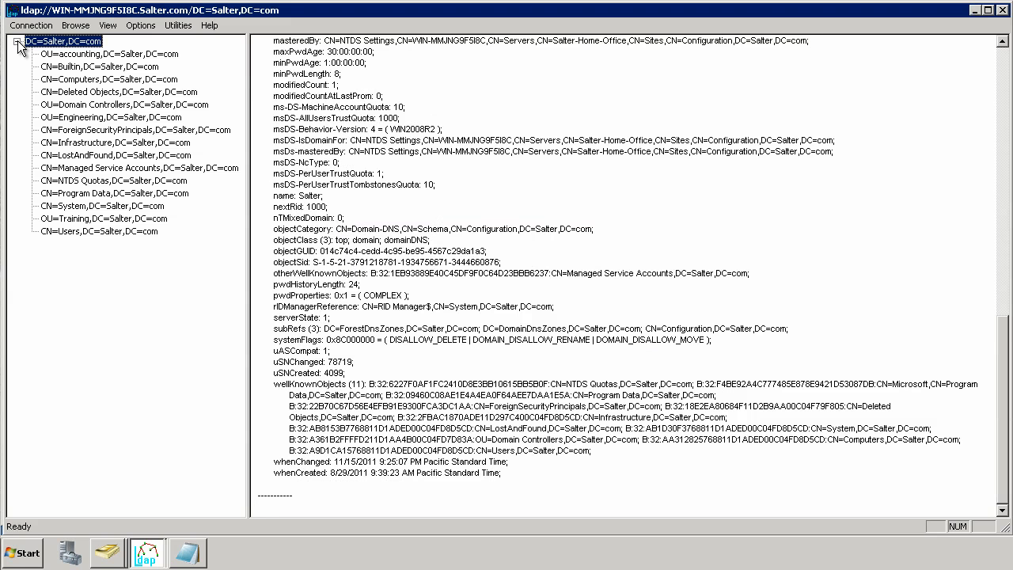
click(80, 93)
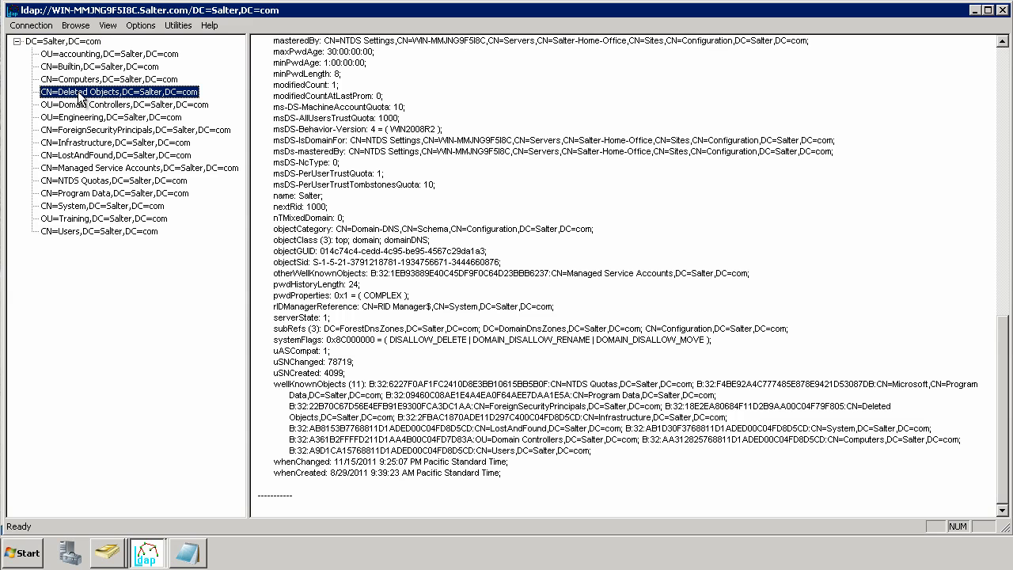
double_click(80, 94)
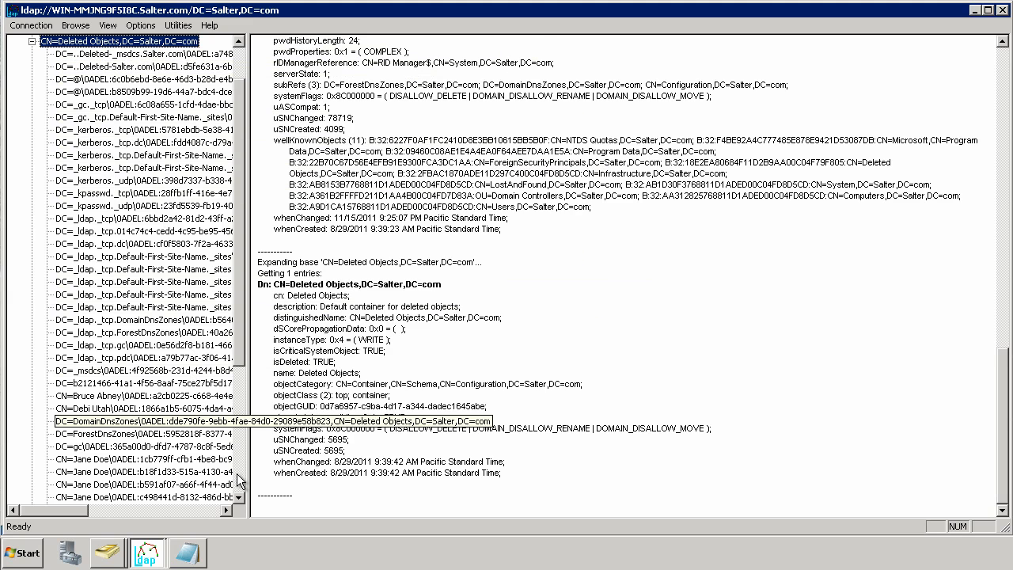
Load the deleted user's entry from Deleted Objects and examine its isDeleted and objectSid attributes
click(175, 399)
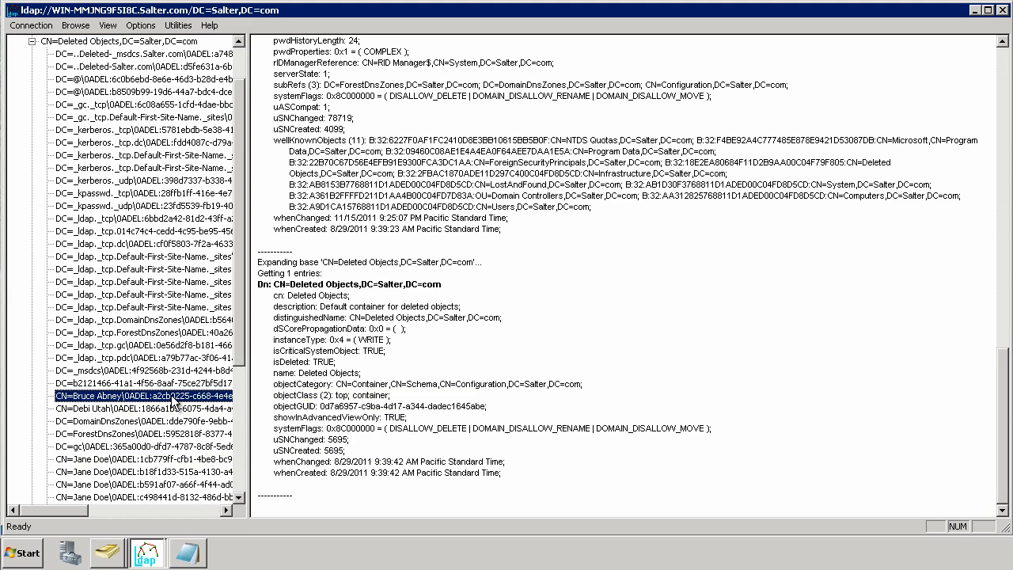
double_click(174, 400)
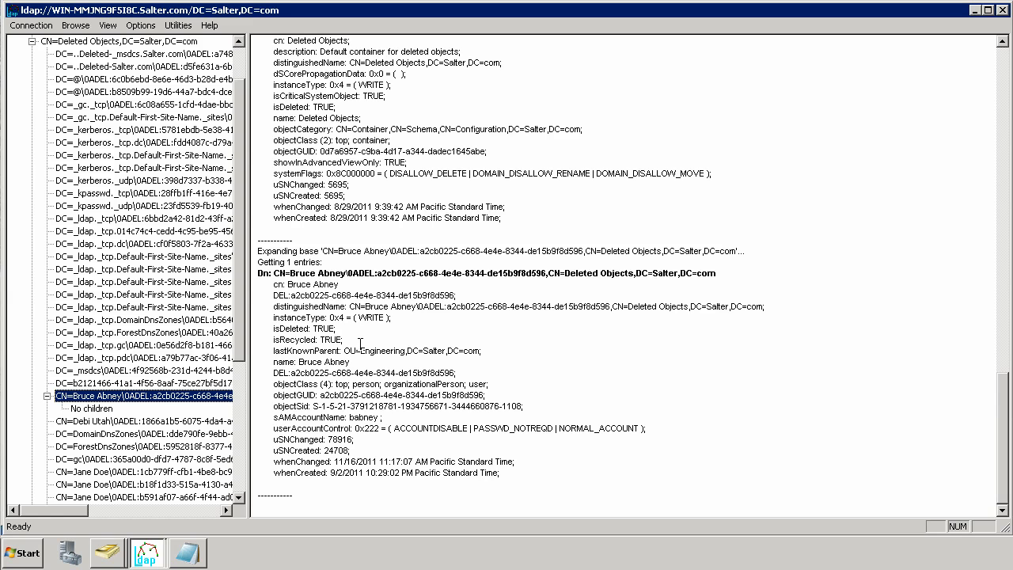
drag(274, 328, 336, 328)
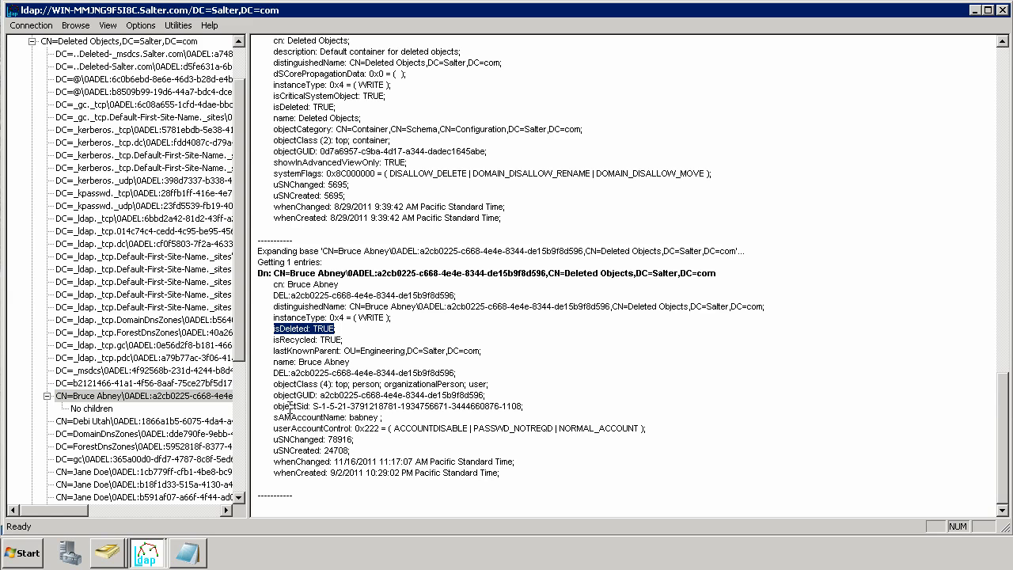
drag(277, 405, 532, 409)
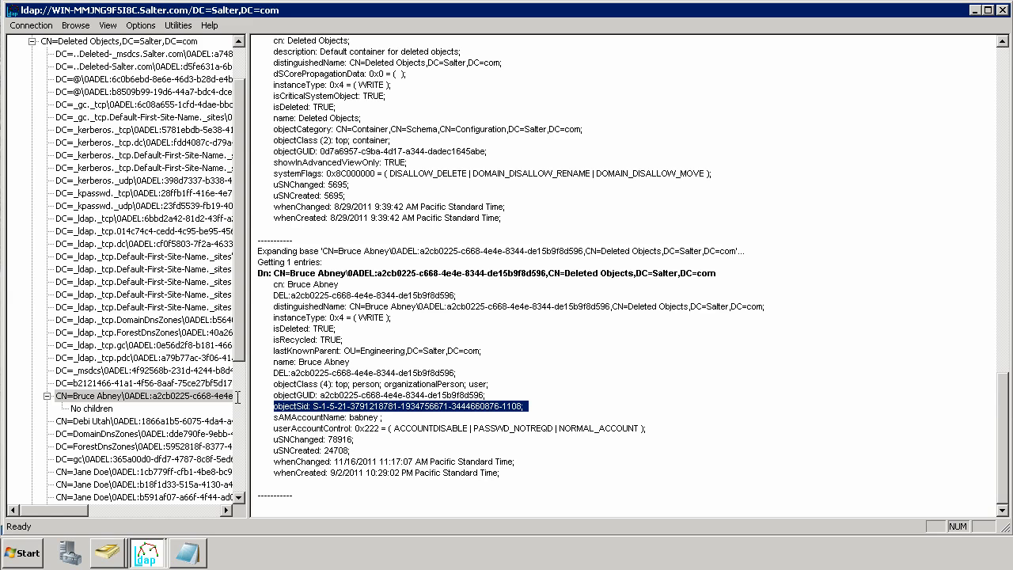
Start modifying the deleted user's entry and add a Delete operation for the isDeleted attribute to the entry list
right_click(117, 399)
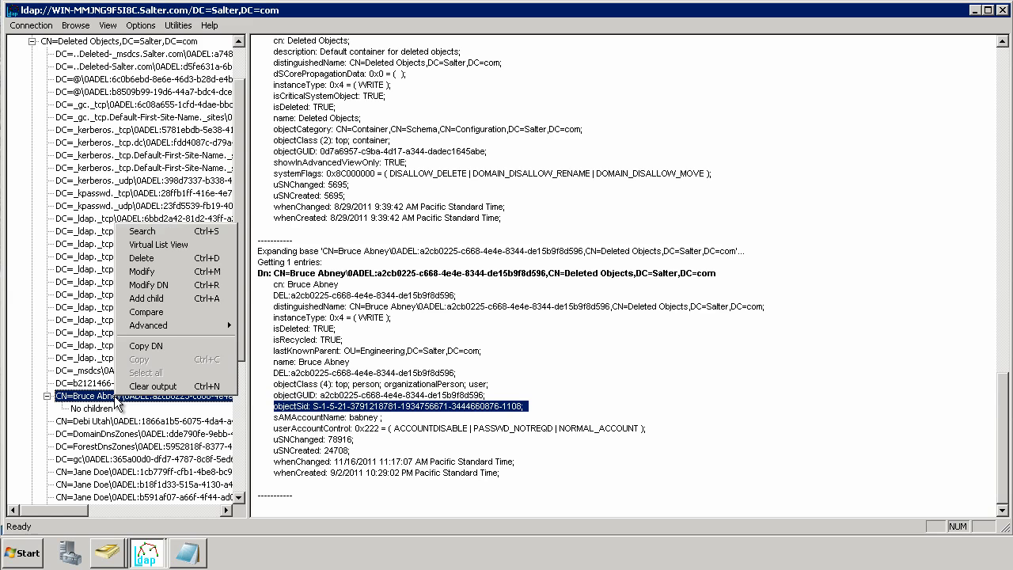
click(161, 275)
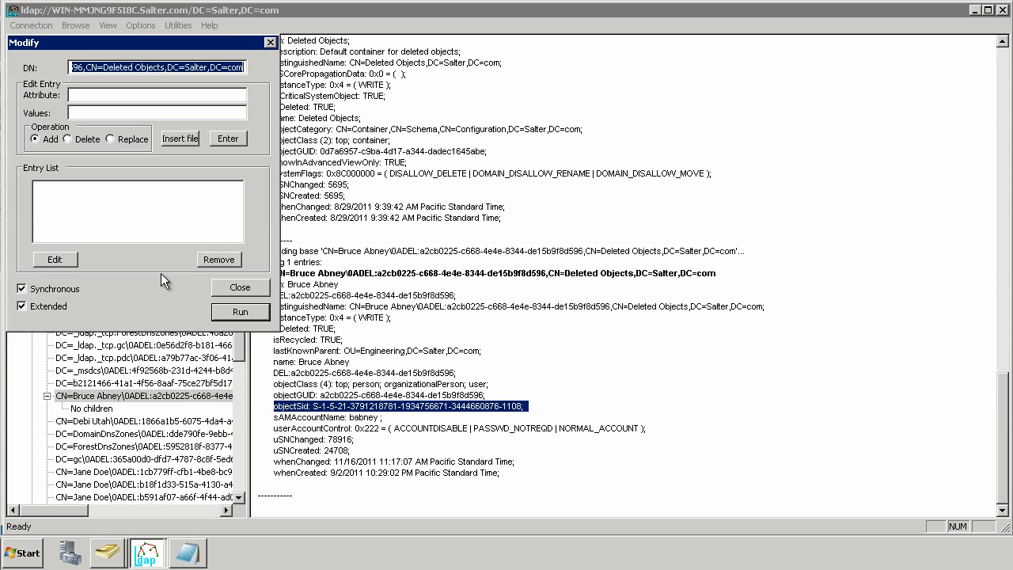
drag(97, 38, 812, 226)
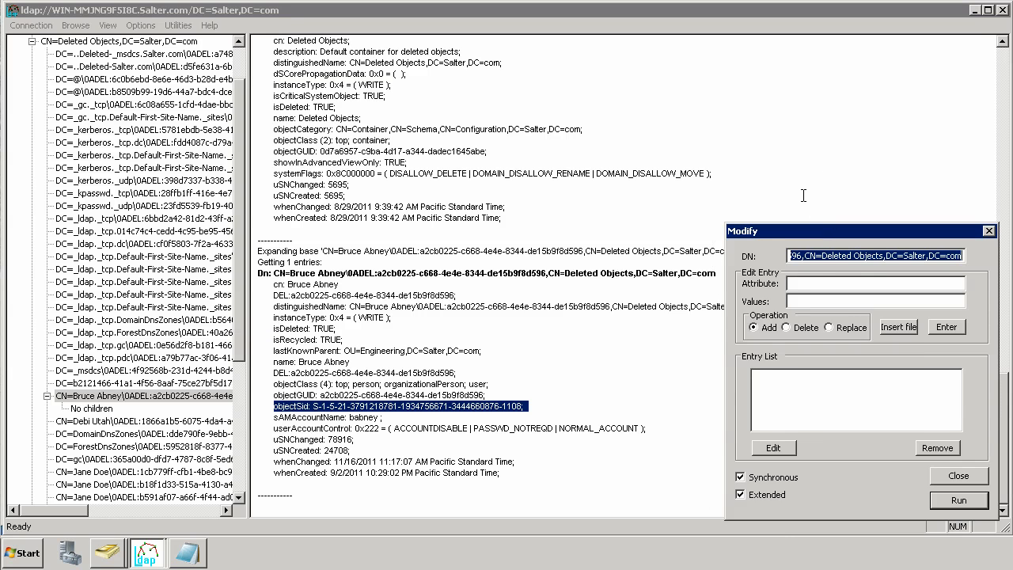
key(Tab)
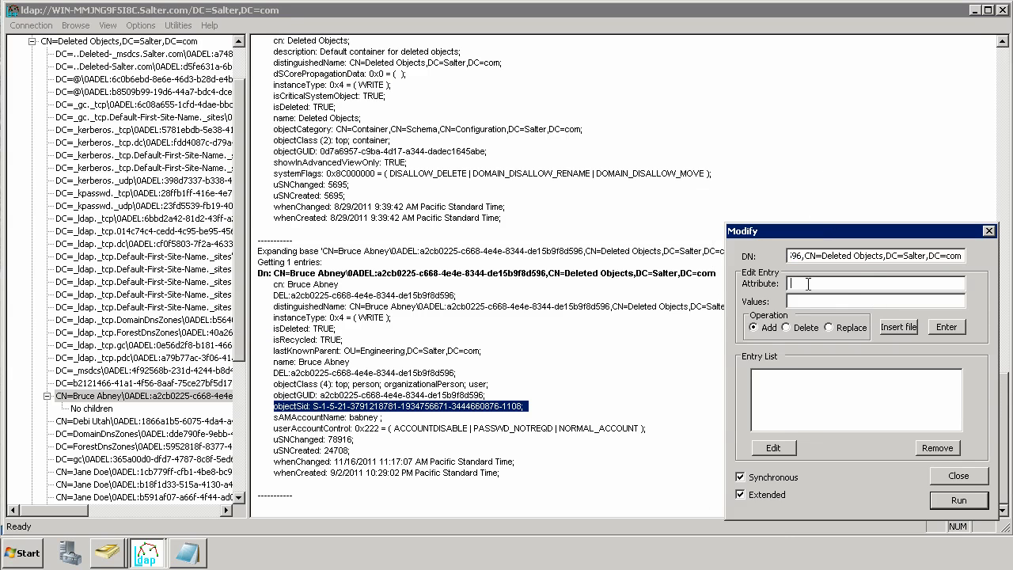
text(isDeleted)
click(945, 327)
Add a Replace operation setting DistinguishedName to the user's CN under OU=Engineering,DC=Salter,DC=com, and run the modification
double_click(824, 285)
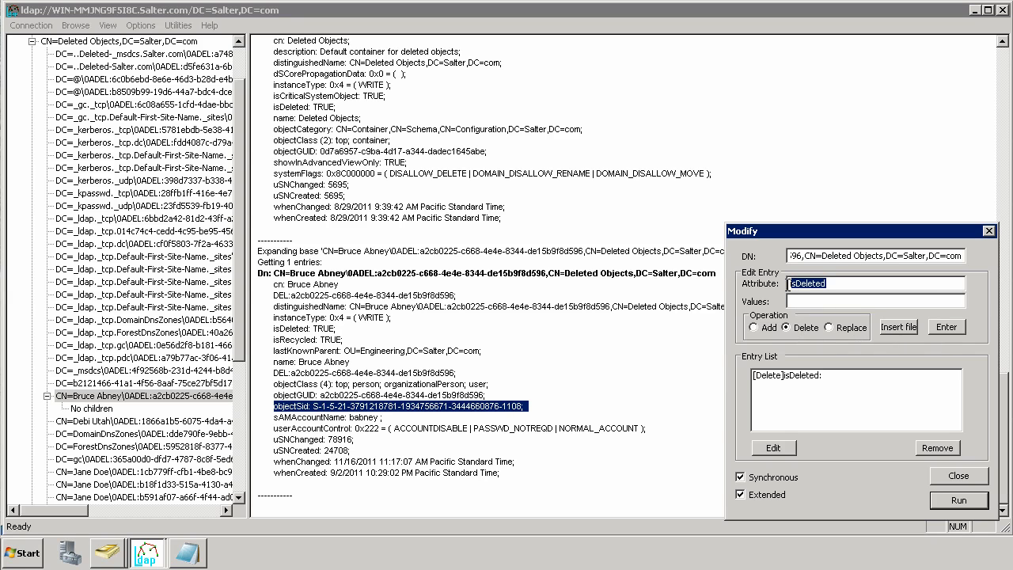
text(DistinguishedName)
click(823, 302)
key(ctrl+v)
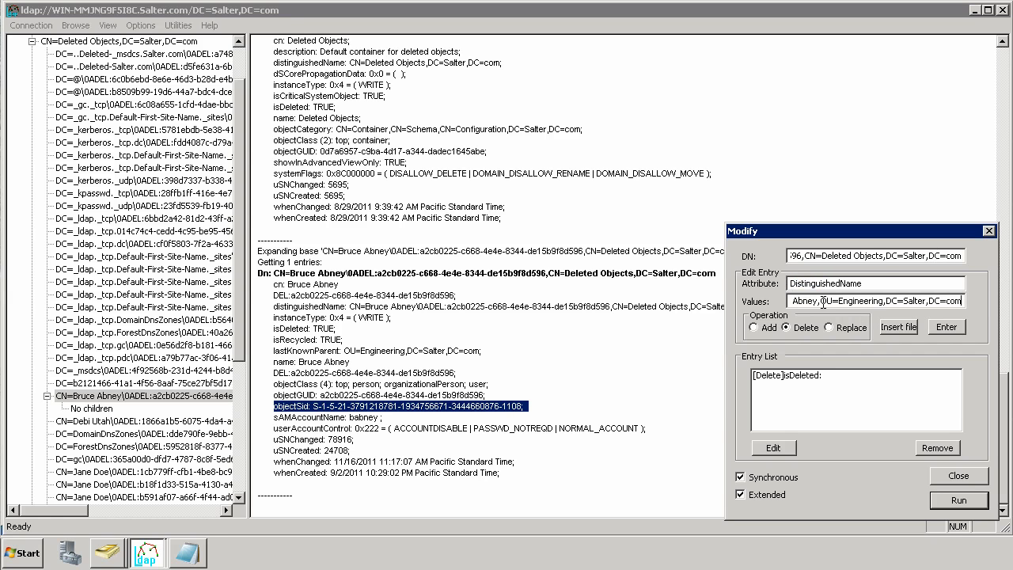
key(Home)
click(950, 328)
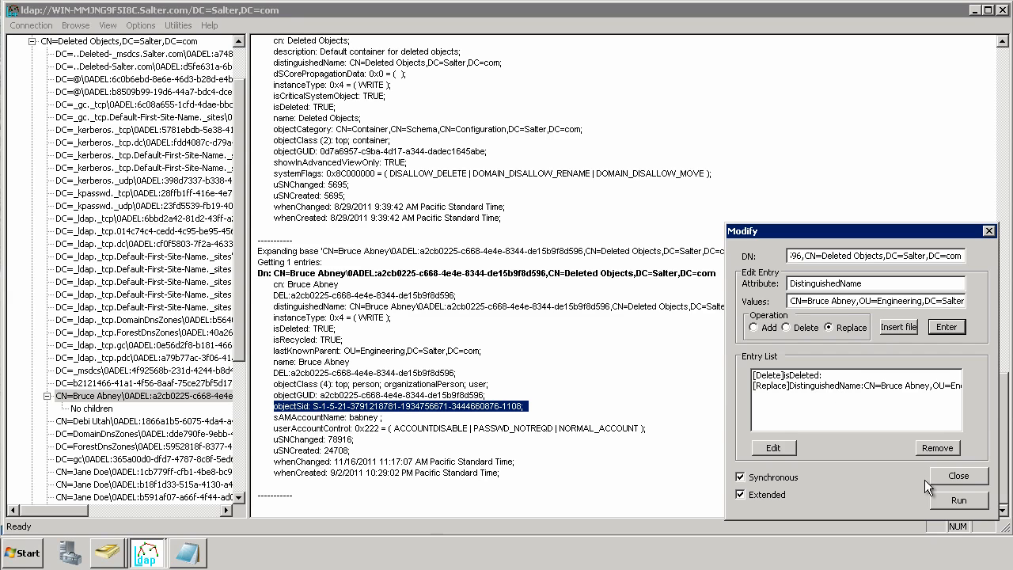
click(943, 499)
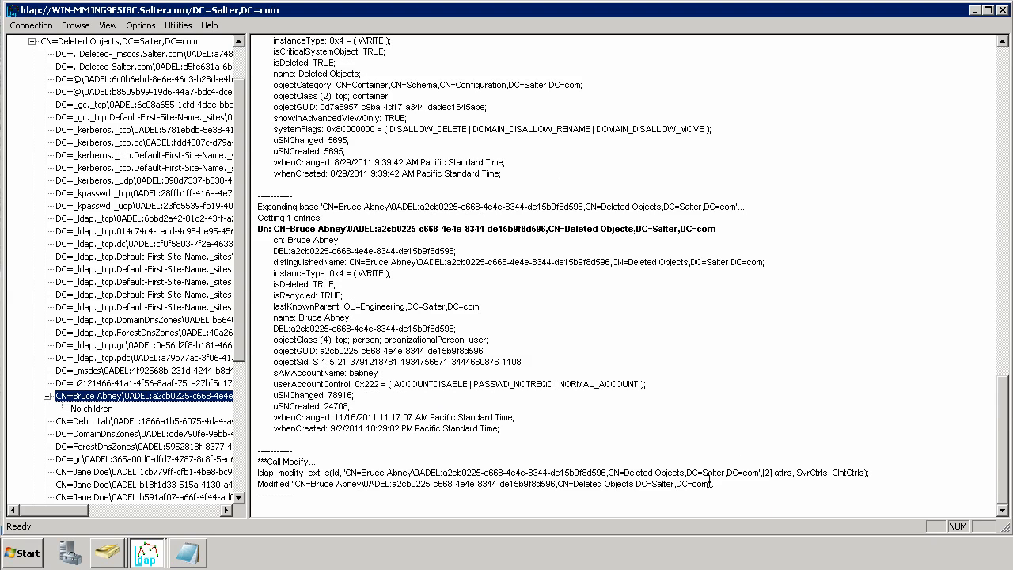
drag(716, 487, 260, 451)
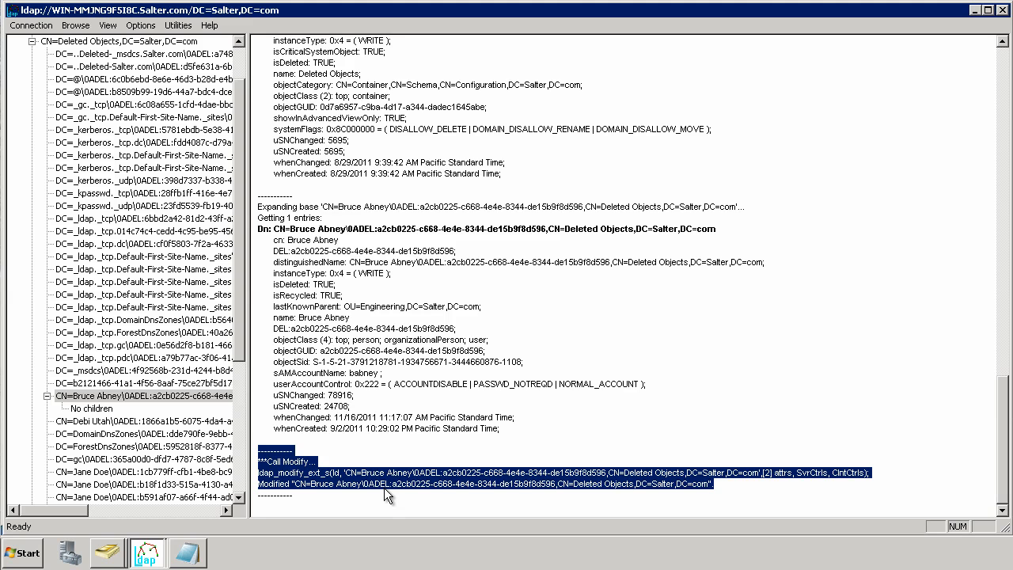
Switch to Active Directory Users and Computers to check that the restored user is listed in the Engineering OU
click(24, 559)
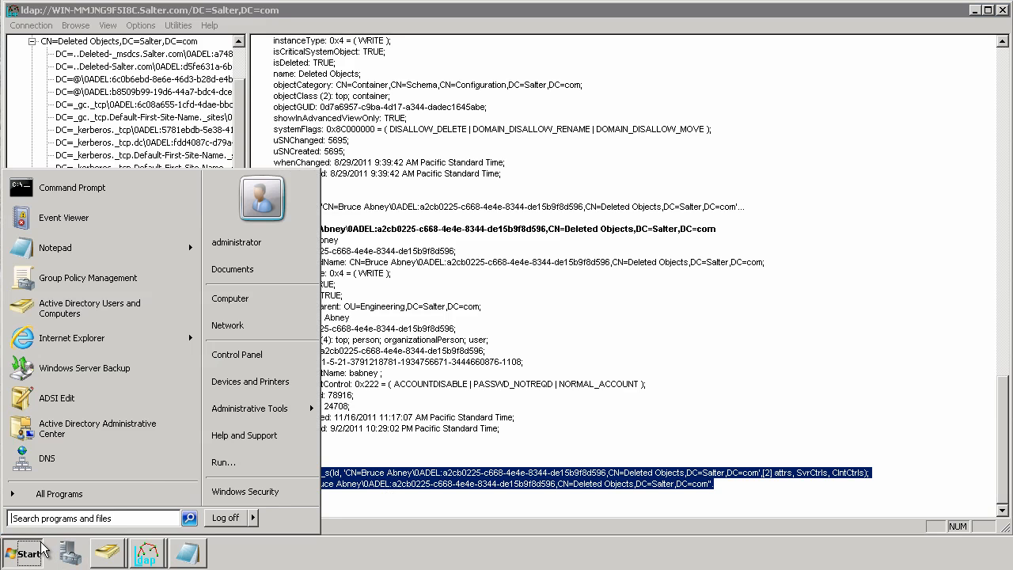
mouse_move(262, 410)
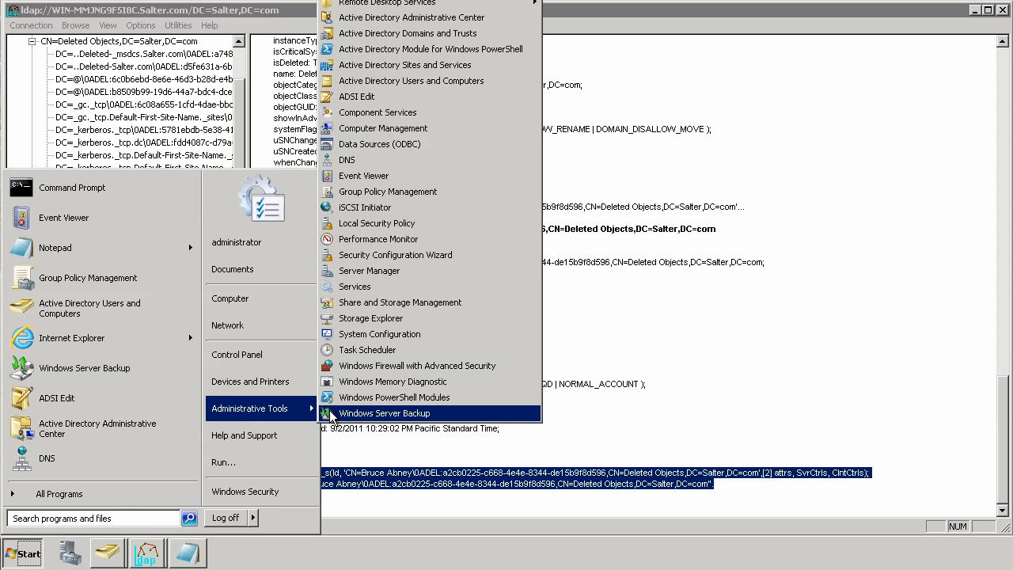
click(423, 83)
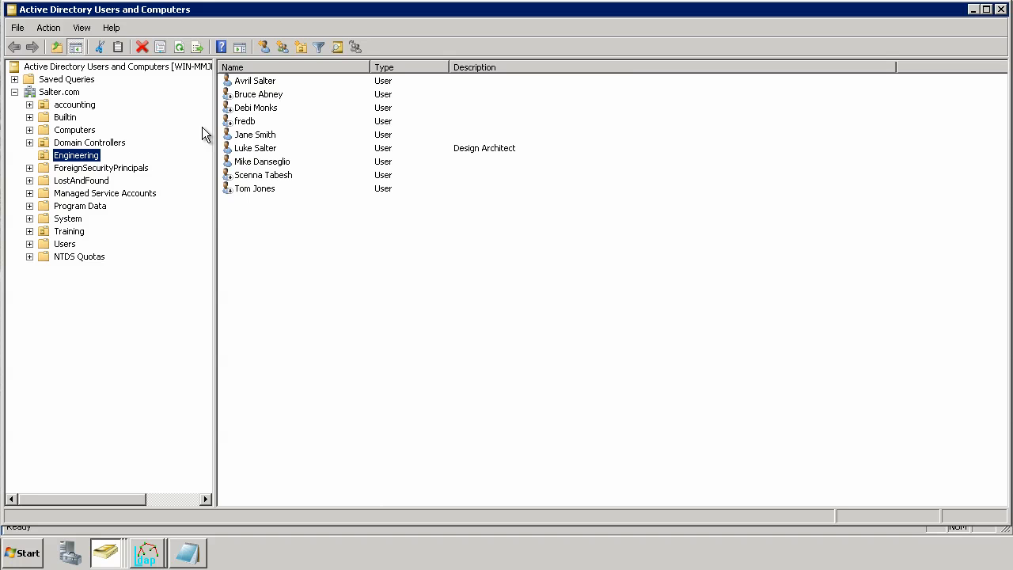
Select the restored user in the Engineering OU and start resetting the account's password
click(279, 97)
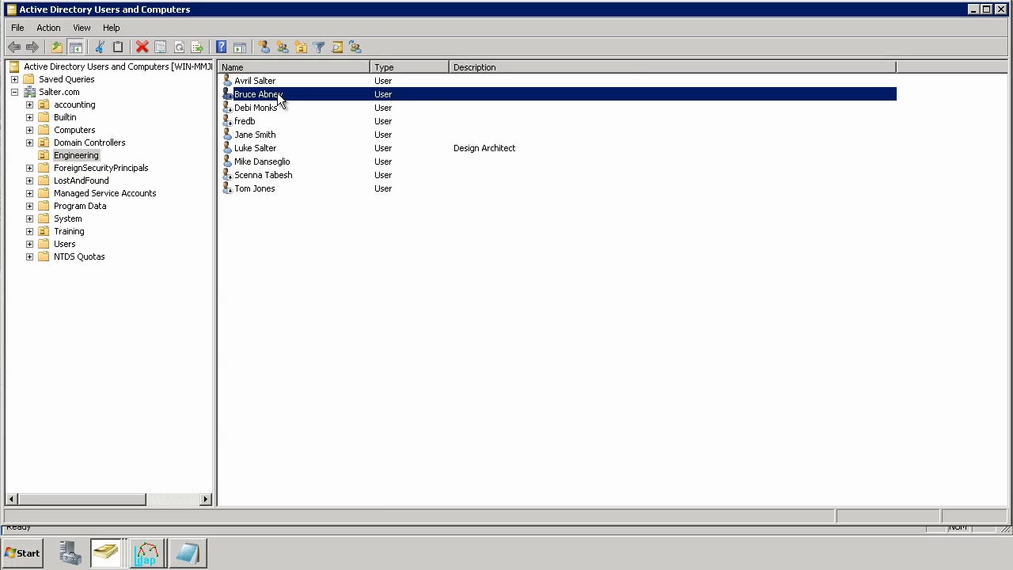
right_click(301, 95)
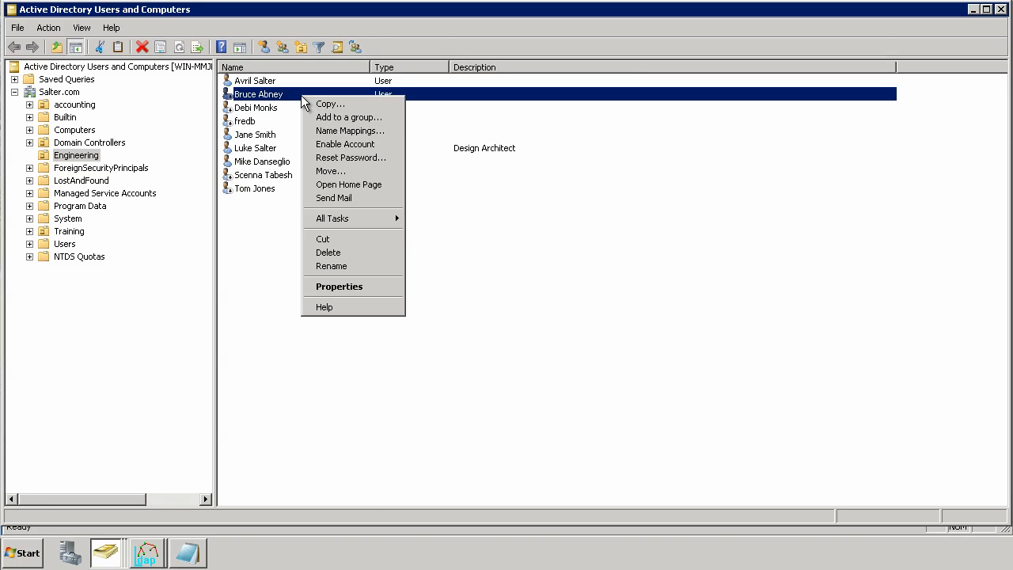
click(390, 164)
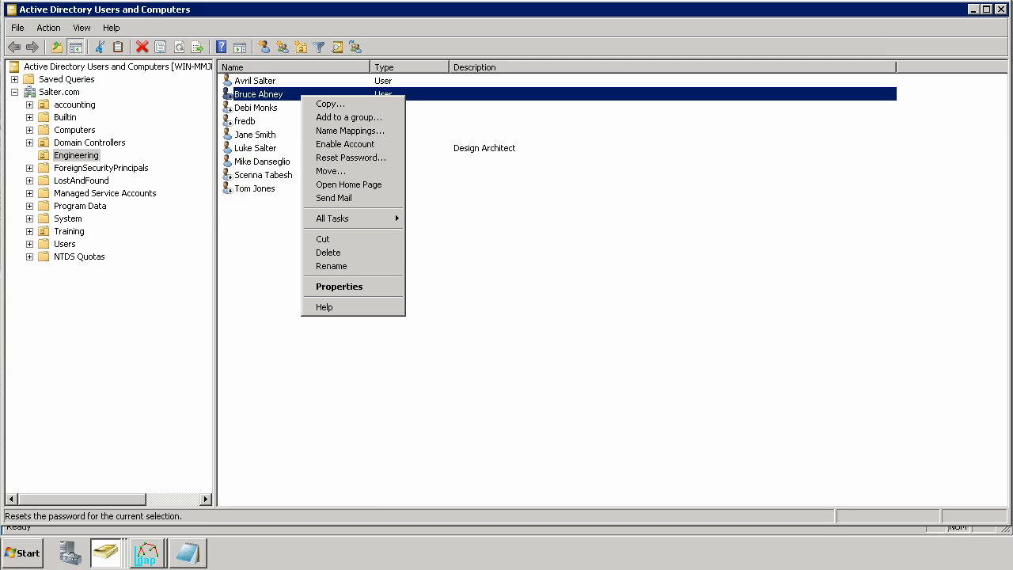